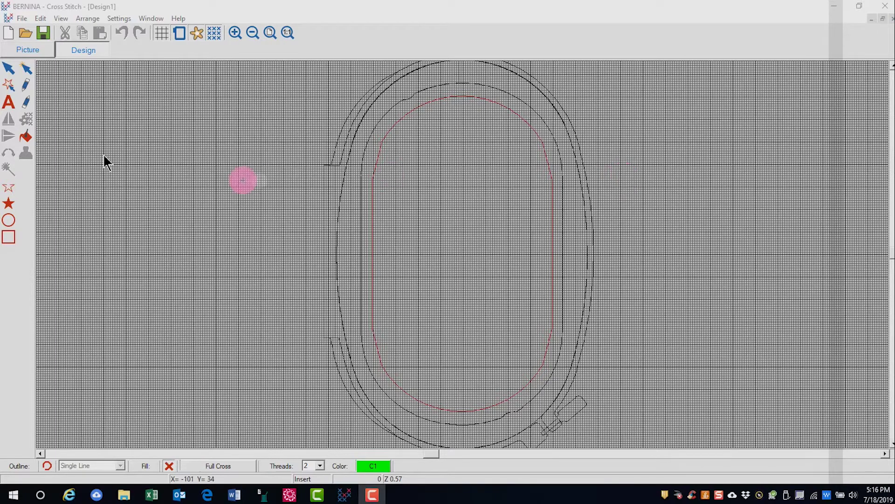
Step: Switch to the picture workspace, start Load Picture, and open C:\Users
click(34, 54)
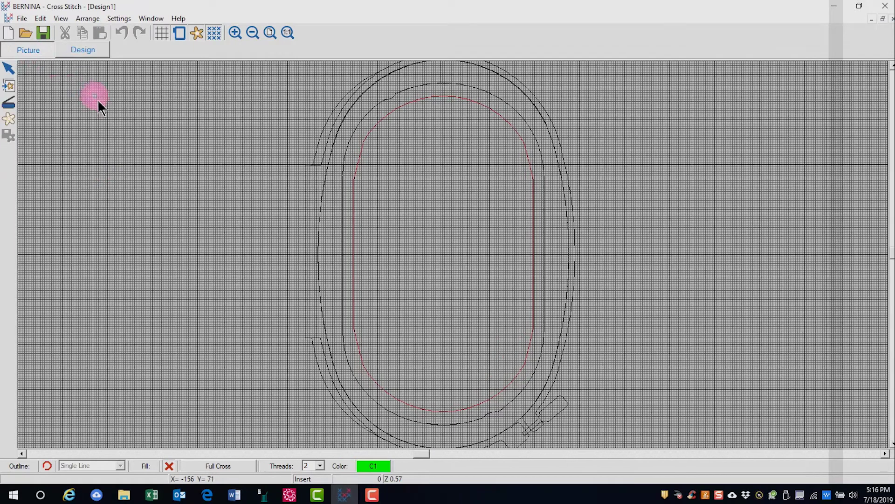
click(11, 86)
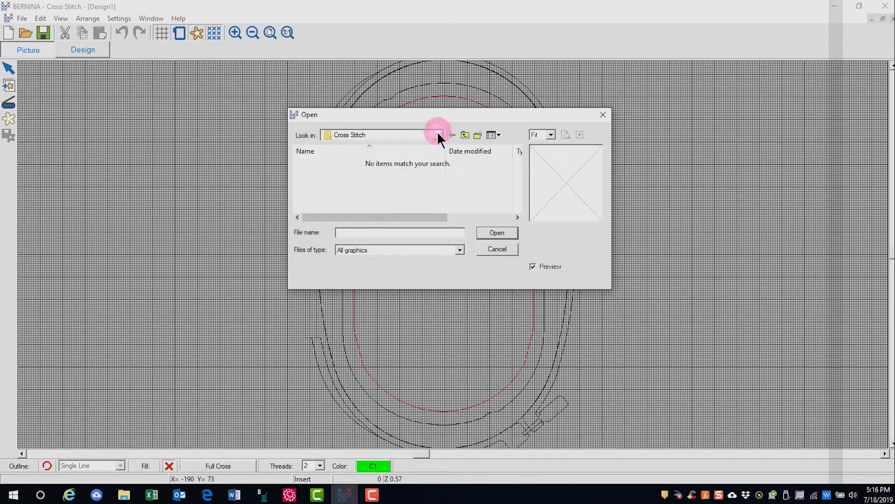
click(439, 135)
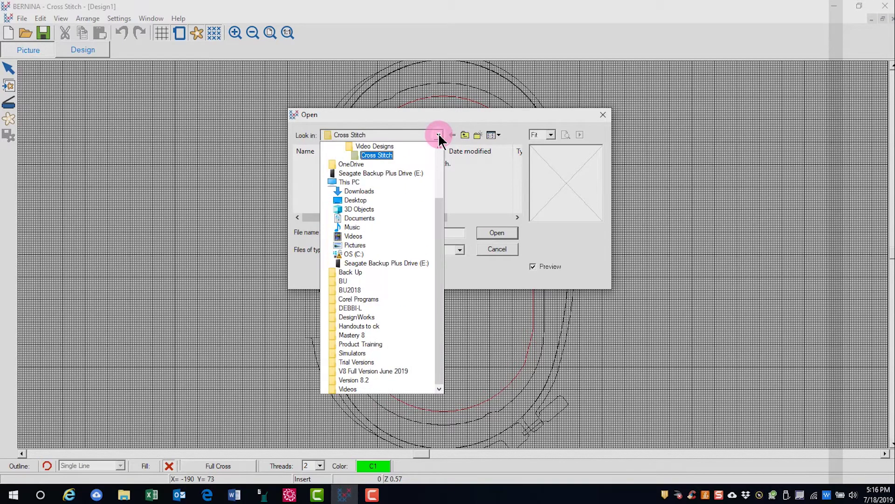
click(351, 253)
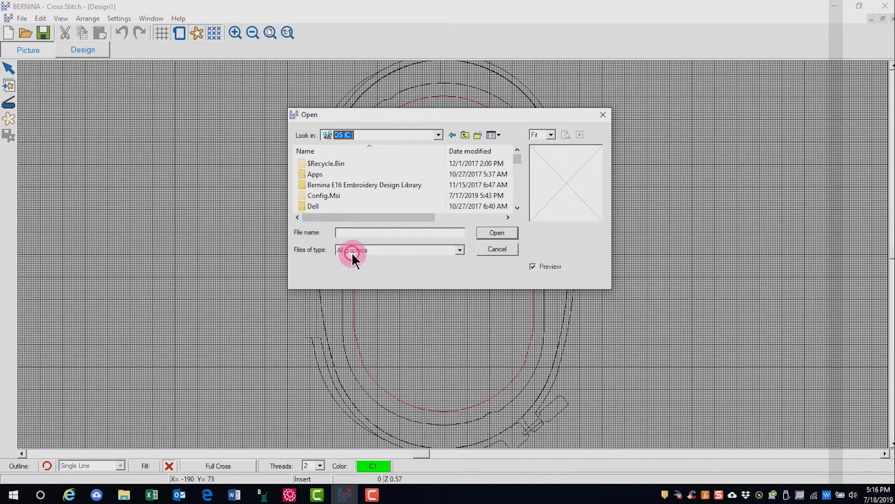
drag(516, 156, 517, 199)
click(317, 186)
double_click(318, 186)
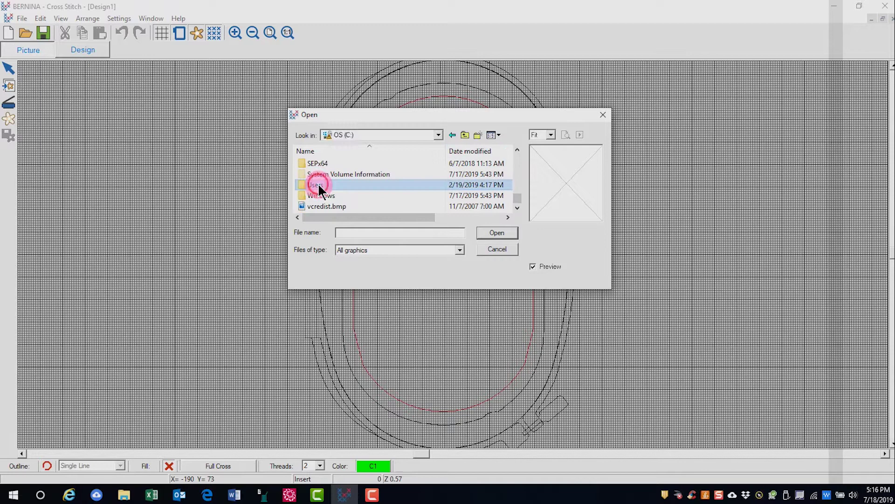
Step: Browse through Public\Public Pictures\BERNINA 8 Pictures into the Artwork folder
click(517, 208)
click(328, 206)
double_click(328, 206)
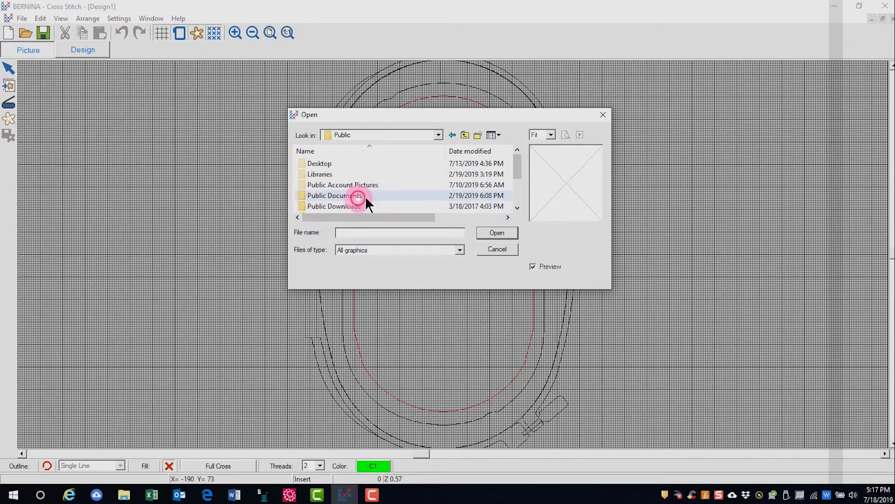
scroll(382, 183, down, 1)
double_click(351, 208)
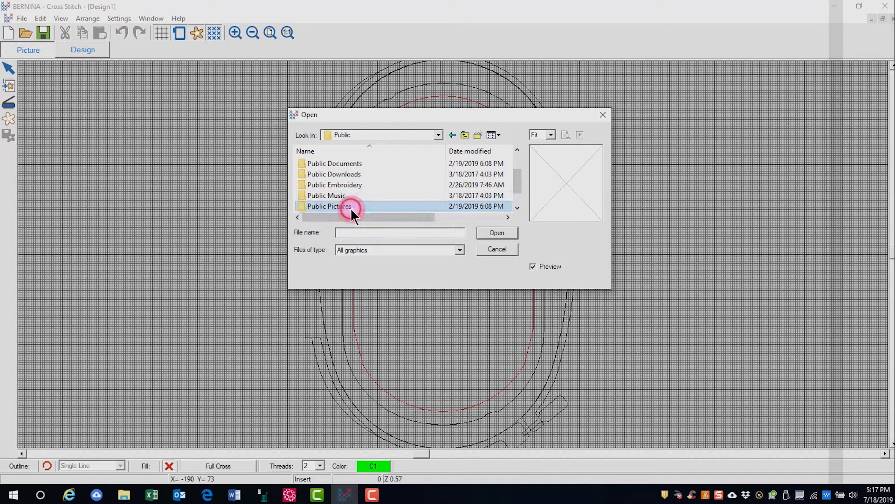
click(321, 182)
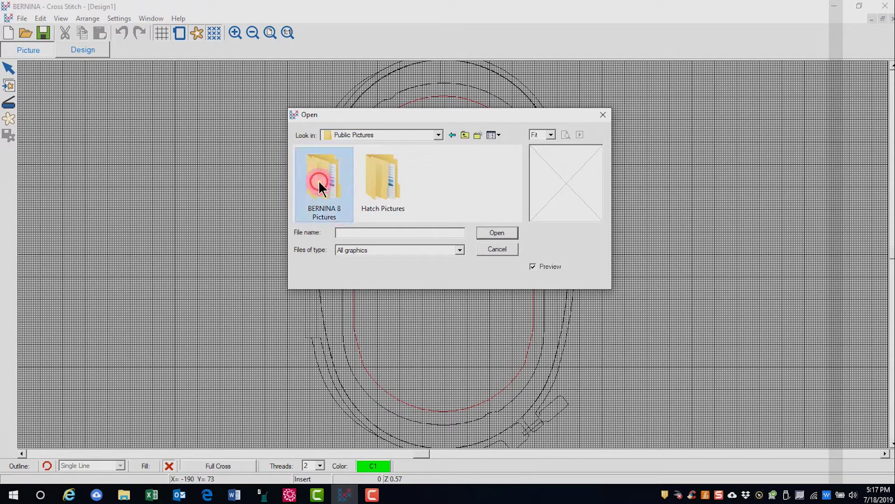
double_click(318, 180)
click(385, 181)
double_click(385, 180)
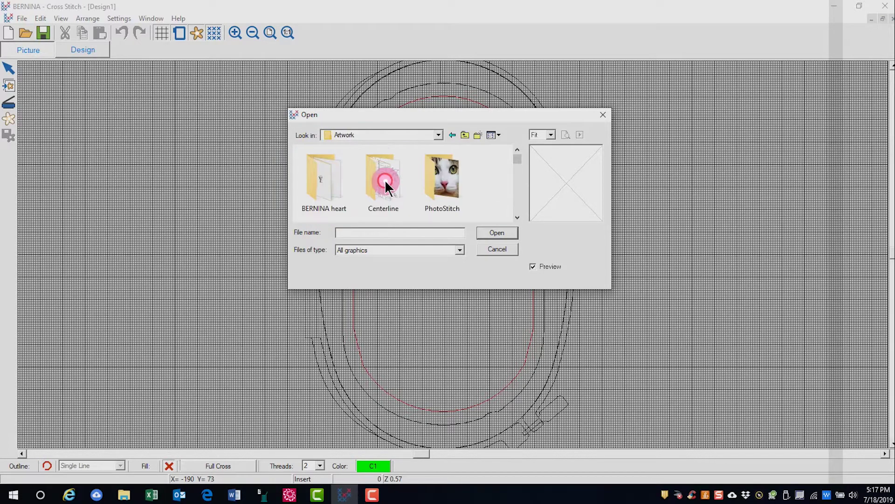
Step: Select A_East_009.jpg and load it into the hoop
click(421, 183)
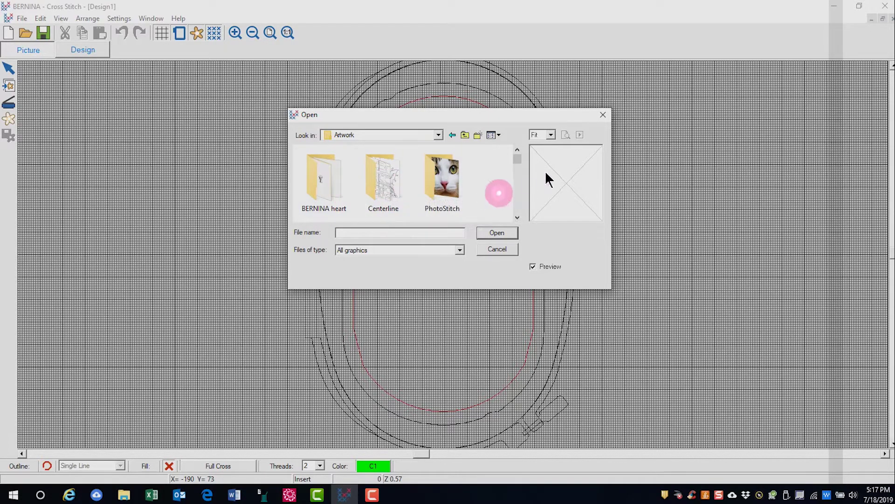
drag(517, 164, 519, 167)
click(517, 217)
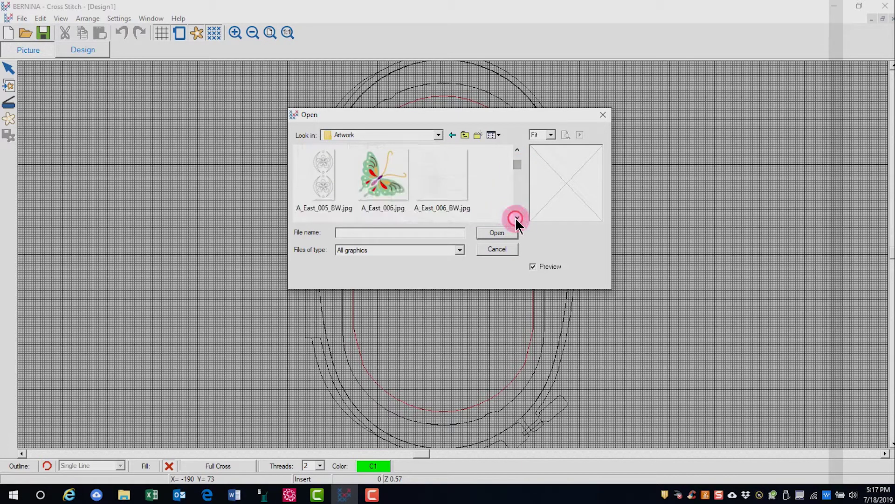
click(516, 217)
click(516, 217)
click(517, 218)
click(443, 156)
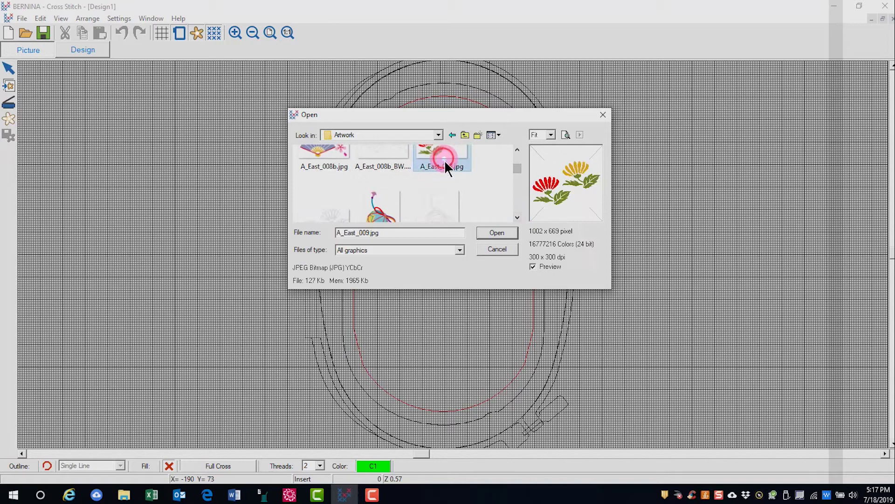
click(496, 234)
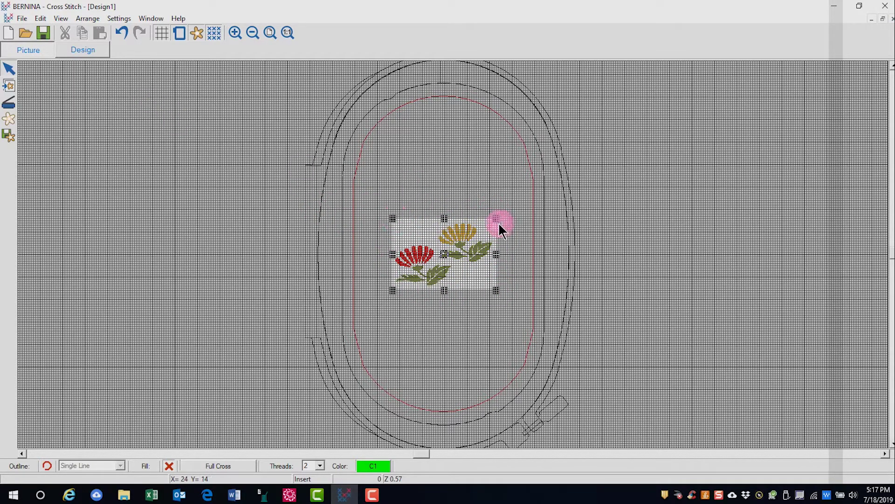
Step: Enlarge the flower picture by dragging its top-right handle to fill more of the hoop
drag(496, 218, 562, 171)
drag(394, 231, 395, 231)
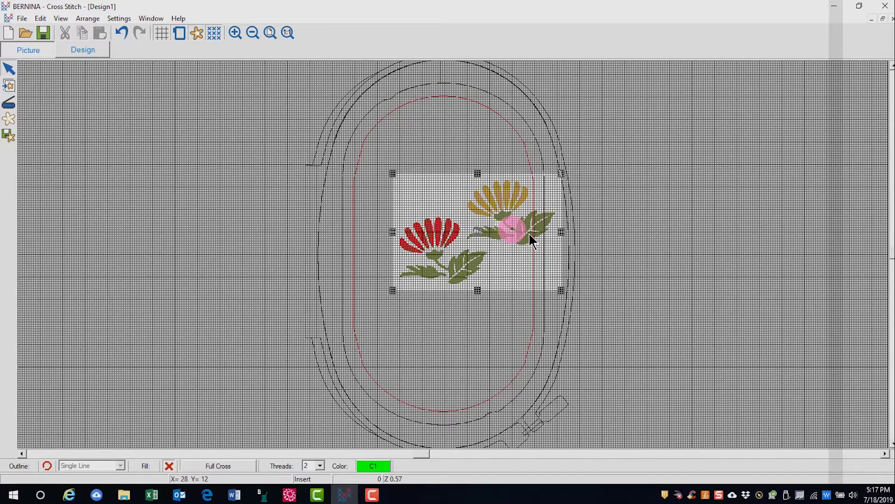
click(559, 232)
click(392, 228)
click(476, 167)
click(480, 293)
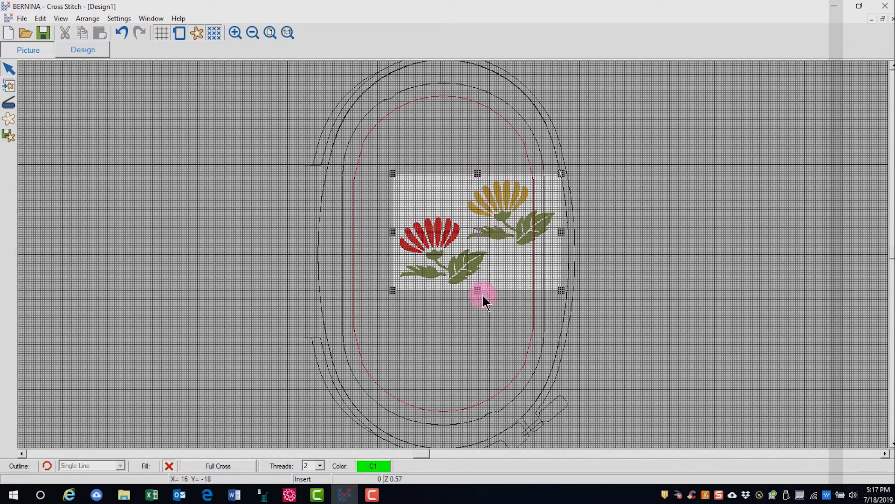
click(473, 201)
click(485, 289)
click(527, 228)
click(545, 176)
click(536, 236)
click(489, 273)
click(485, 236)
click(434, 193)
click(471, 217)
Step: Try rotating the picture diagonally, then undo it to keep the picture level
click(483, 228)
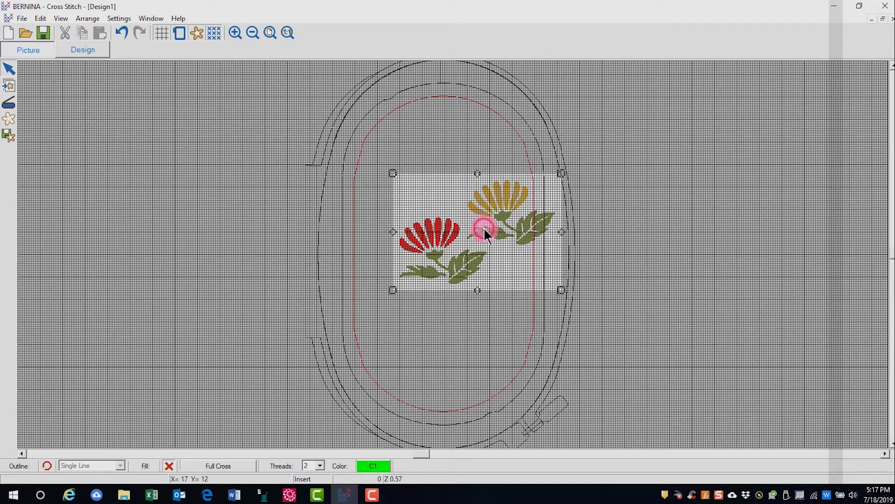
click(563, 173)
drag(563, 175, 586, 240)
click(669, 209)
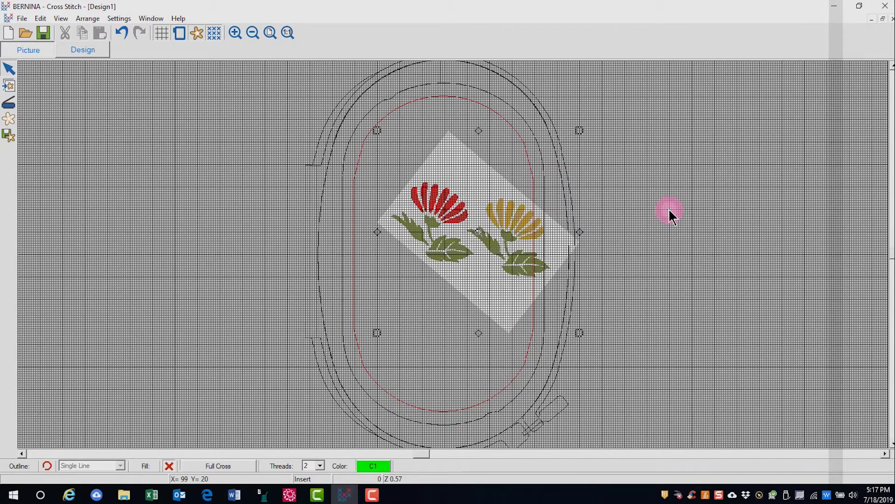
click(122, 32)
Step: Return to the Design workspace and apply Auto Stitch to the flower picture
click(83, 49)
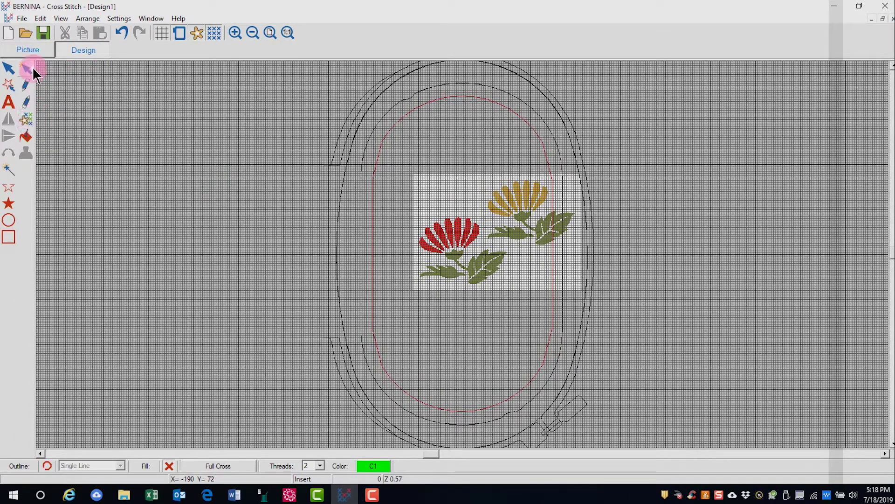
click(28, 123)
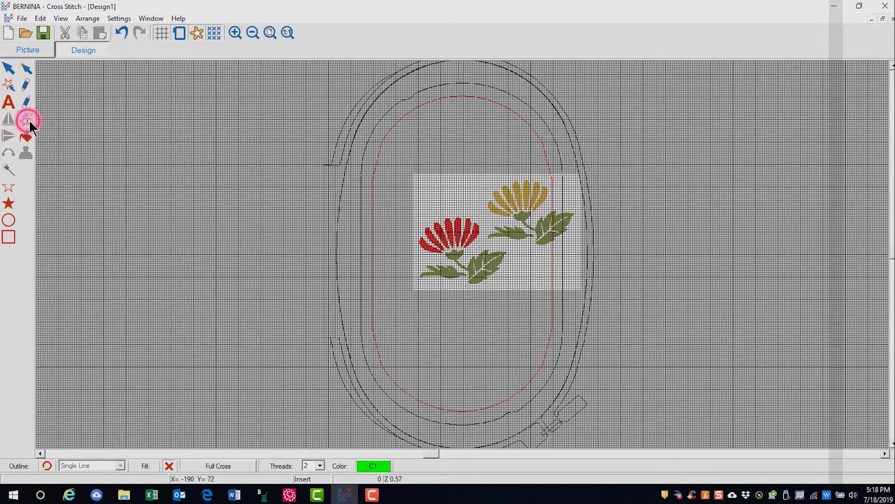
click(485, 231)
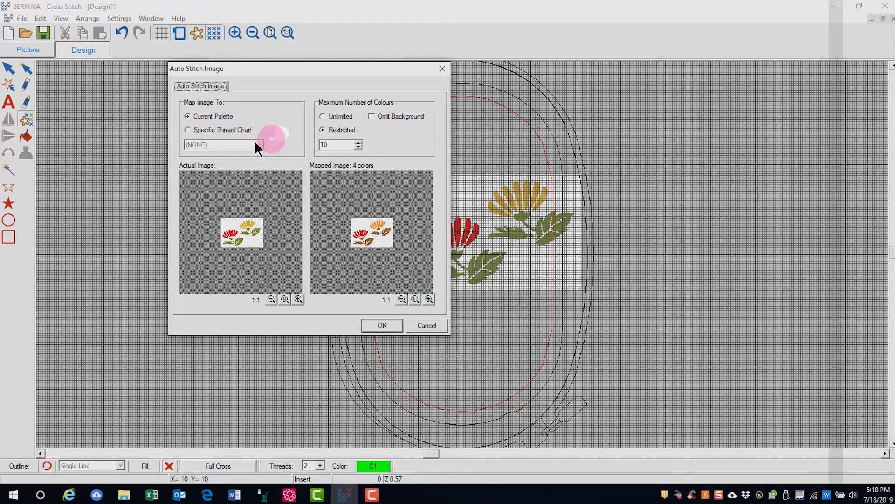
Step: Map colours to the Isacord 40 thread chart with Omit Background ticked, and confirm
click(188, 130)
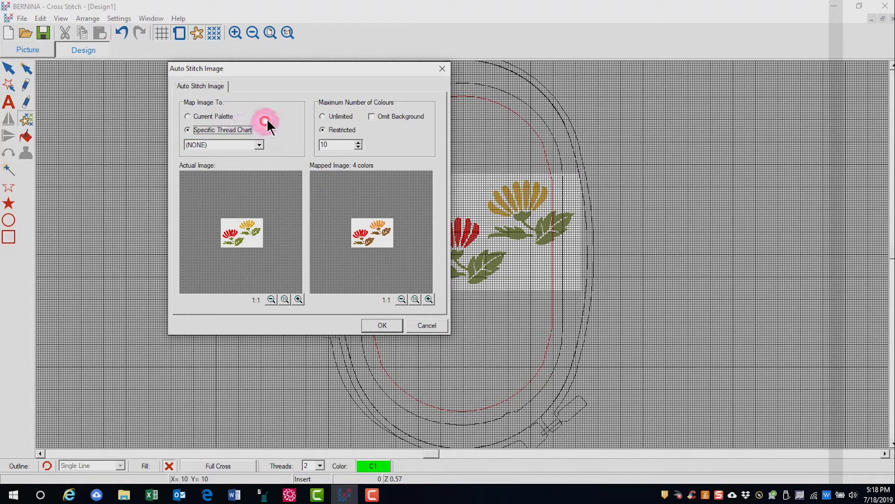
click(260, 144)
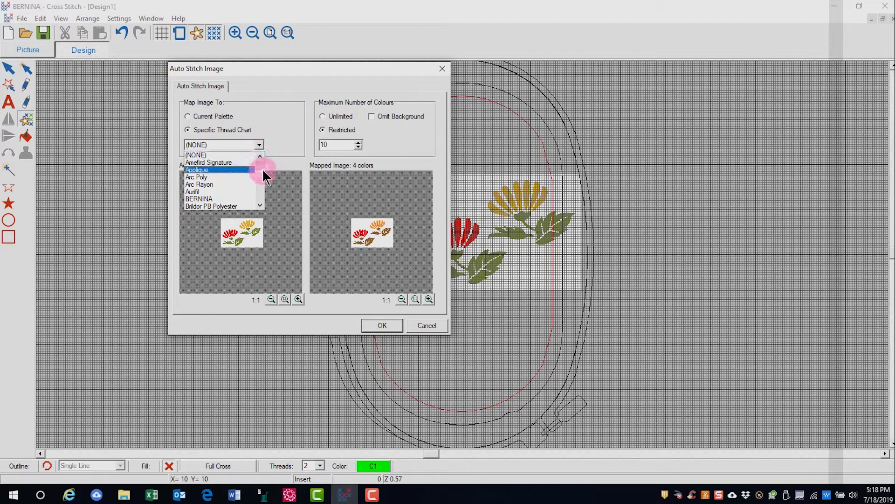
scroll(265, 181, down, 7)
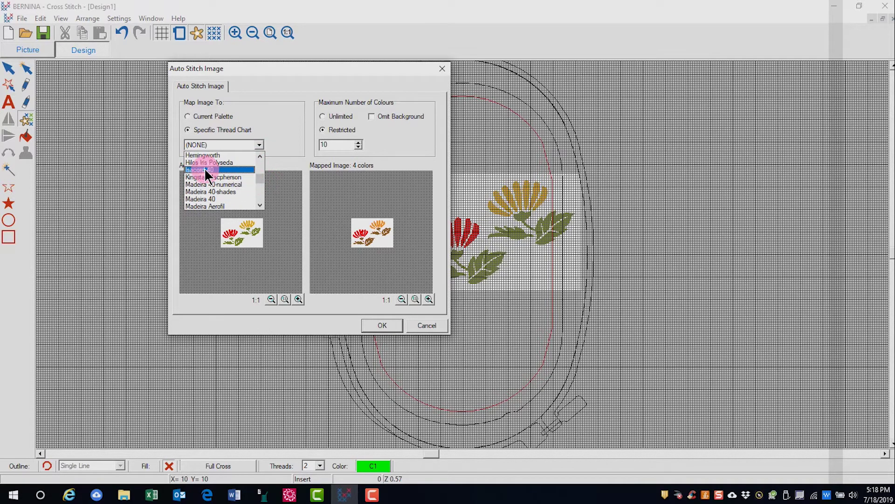
click(204, 169)
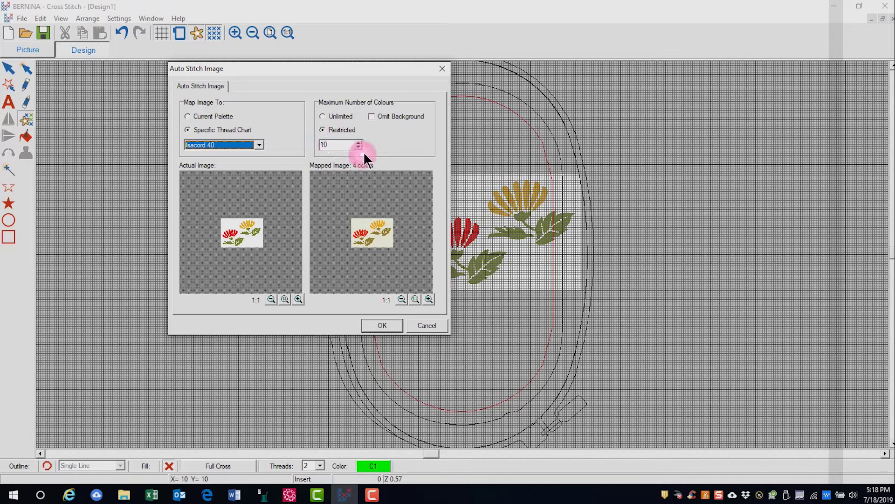
drag(317, 79, 251, 68)
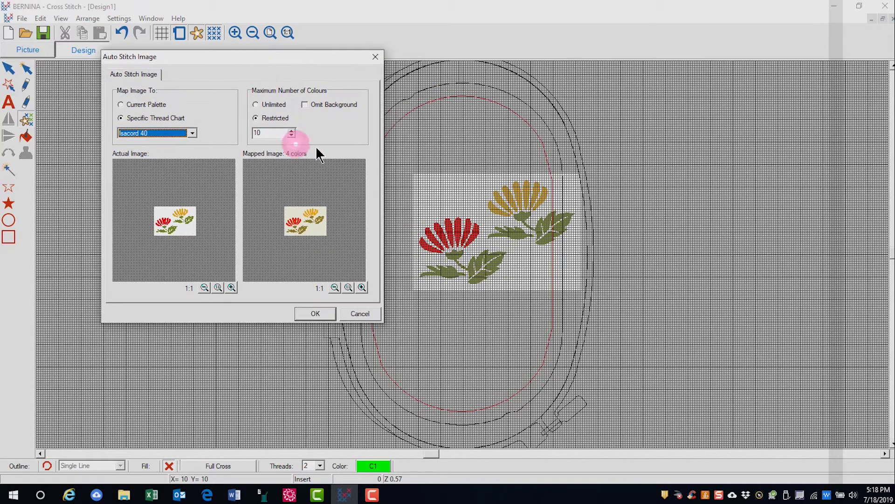
click(306, 104)
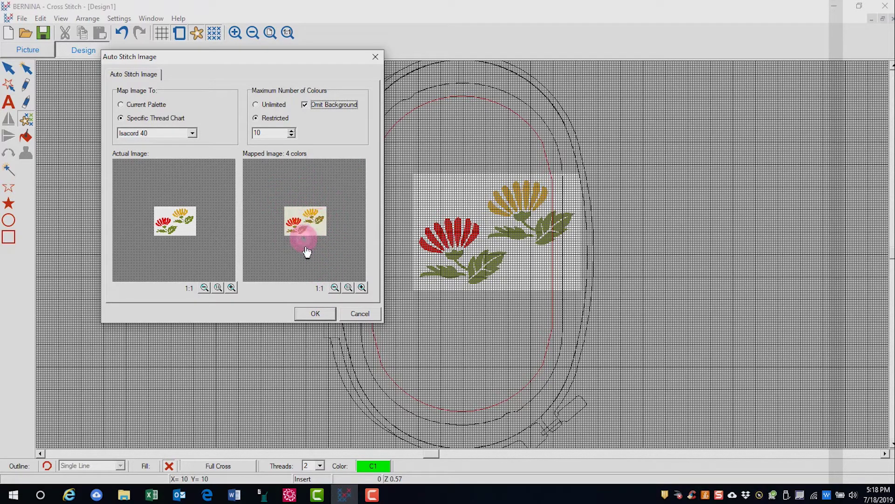
click(315, 314)
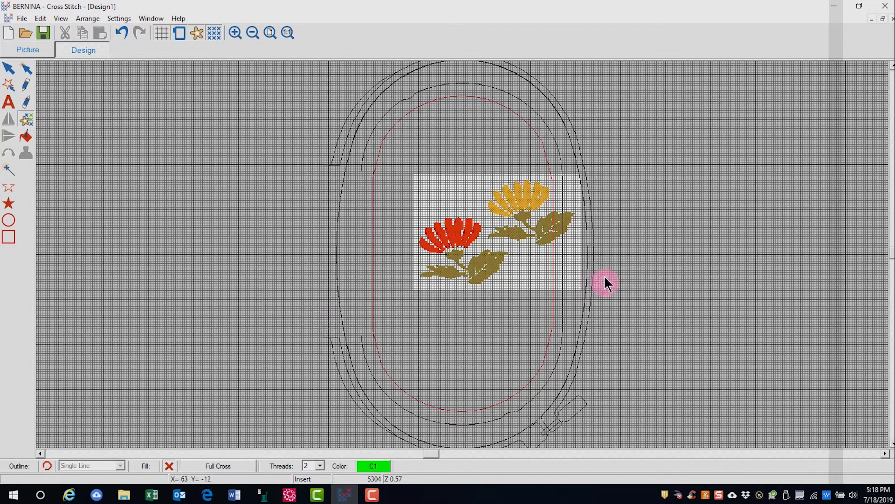
Step: Hide the backdrop picture and centre the stitched design via Arrange > Center Design, accepting the warning
click(196, 34)
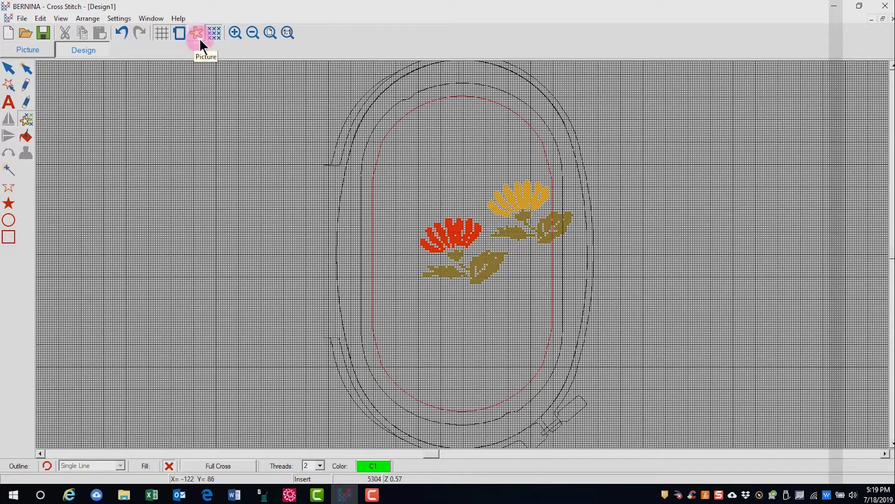
click(89, 18)
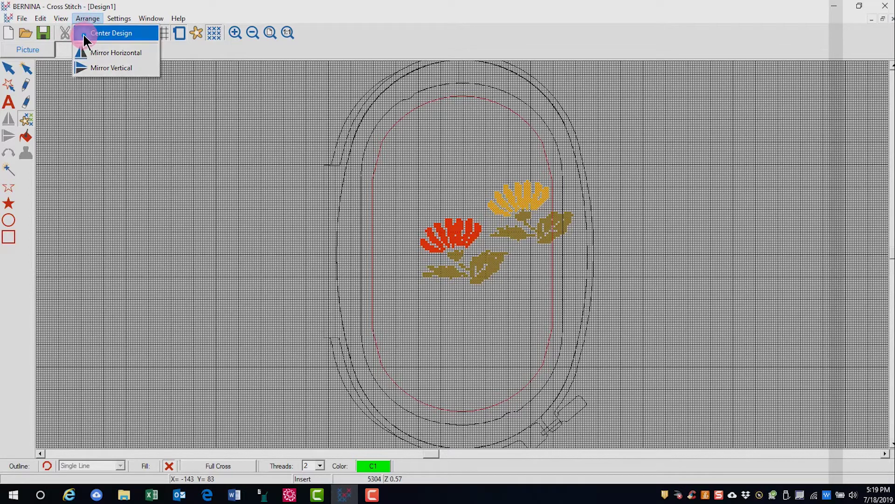
click(84, 37)
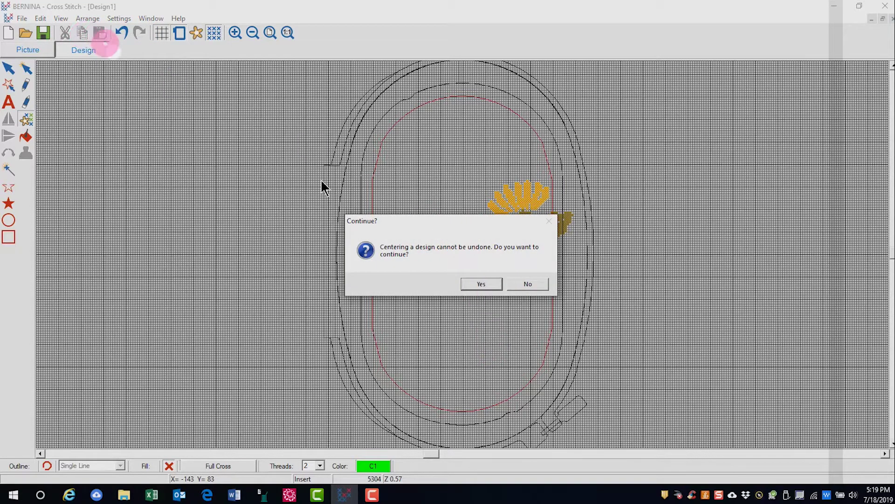
click(483, 284)
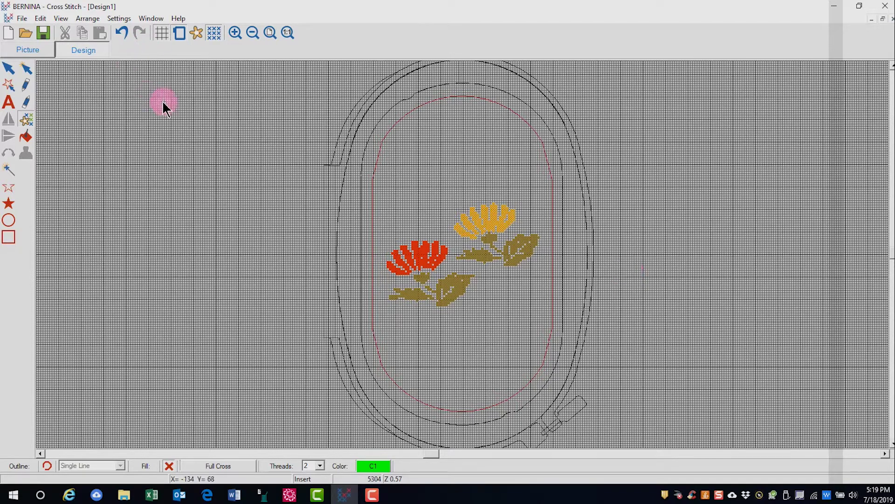
Step: Open File > Save and go up four folder levels to the Desktop
click(21, 19)
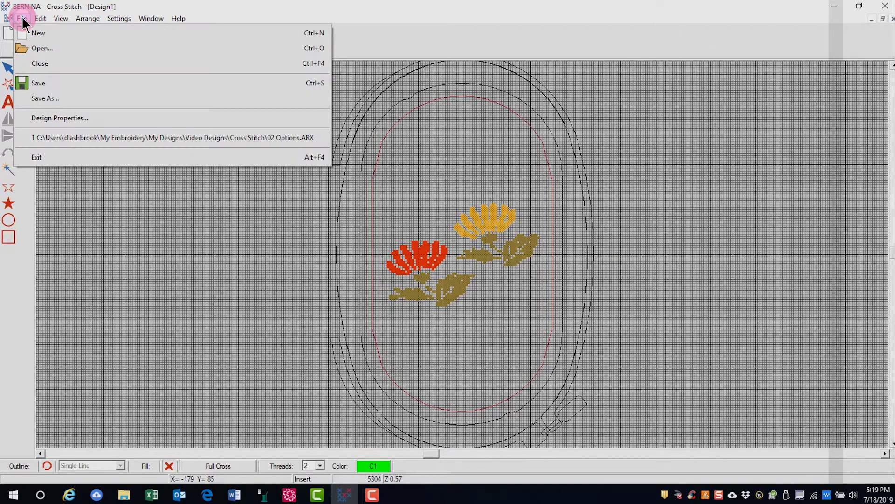
click(38, 84)
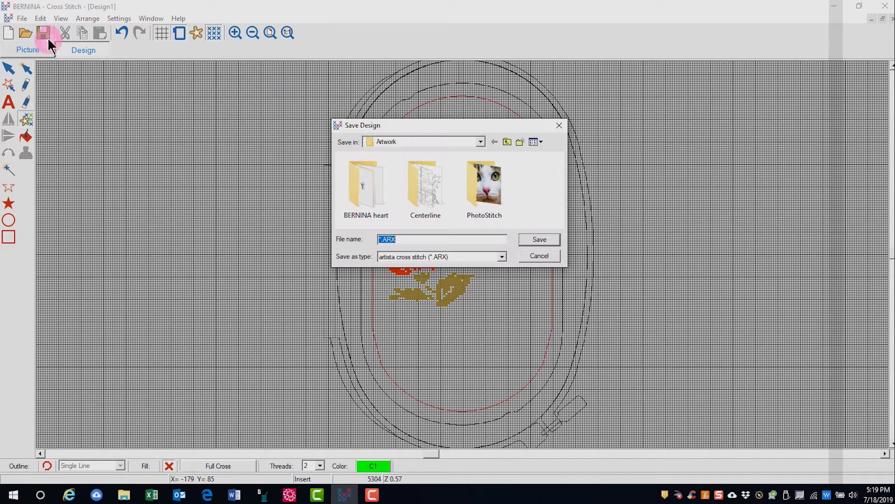
click(507, 142)
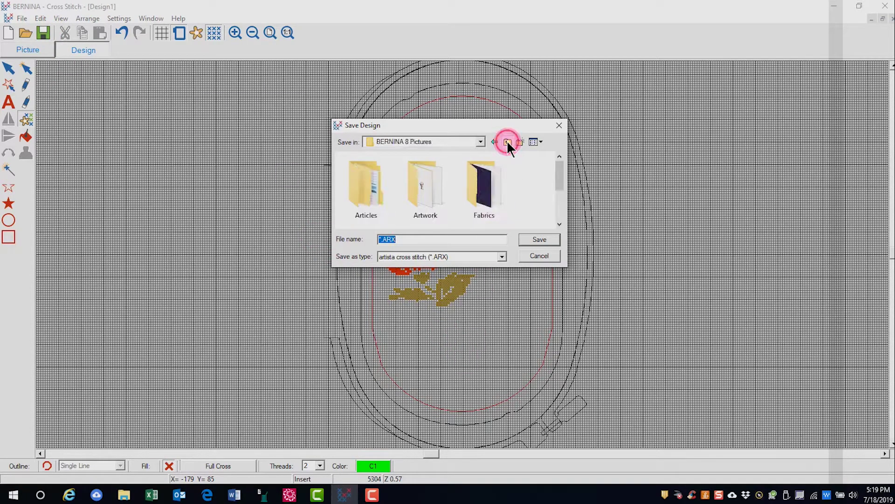
click(507, 141)
click(507, 141)
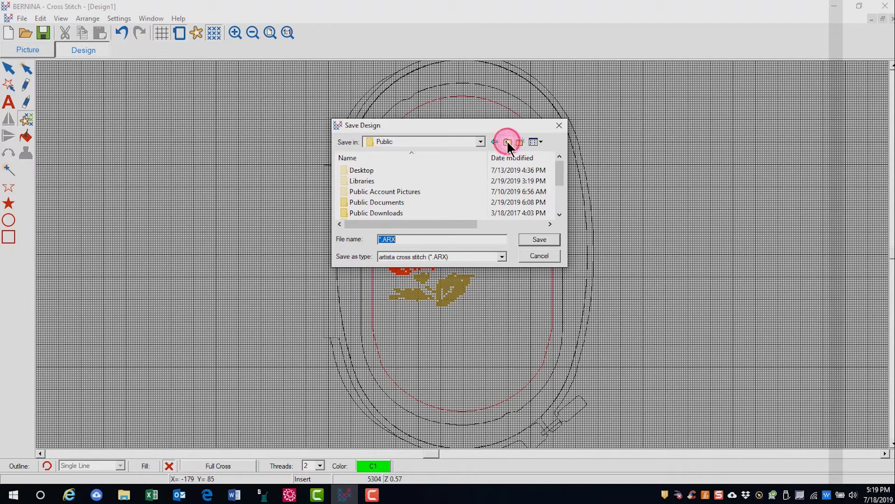
click(507, 142)
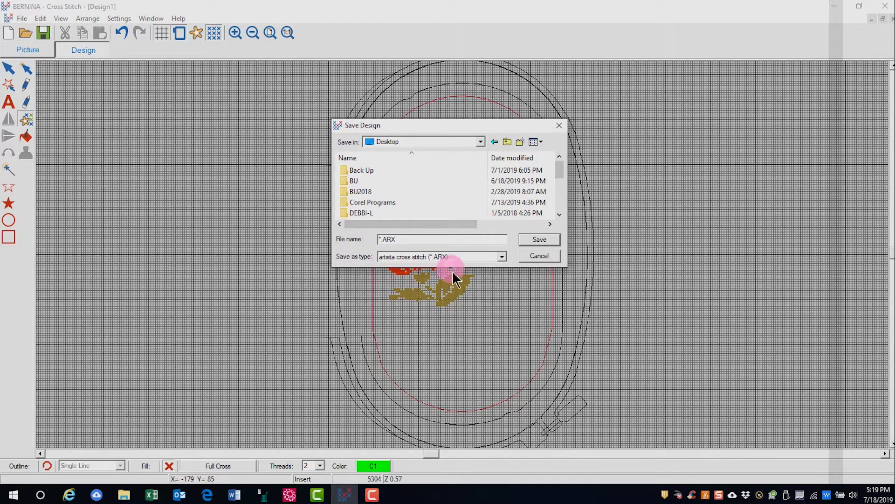